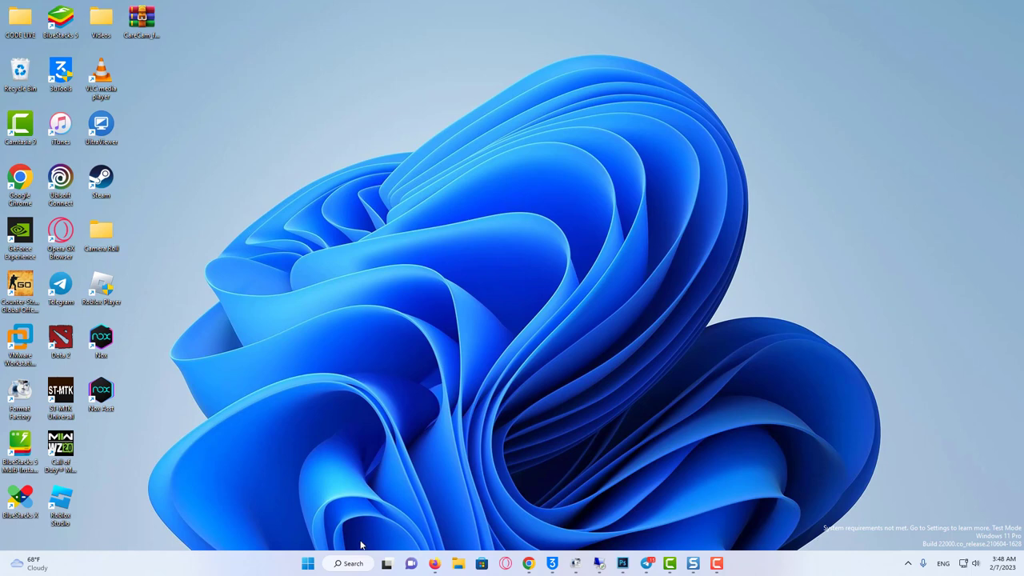
Launch Command Prompt as administrator from Start search
click(307, 563)
text(cmd)
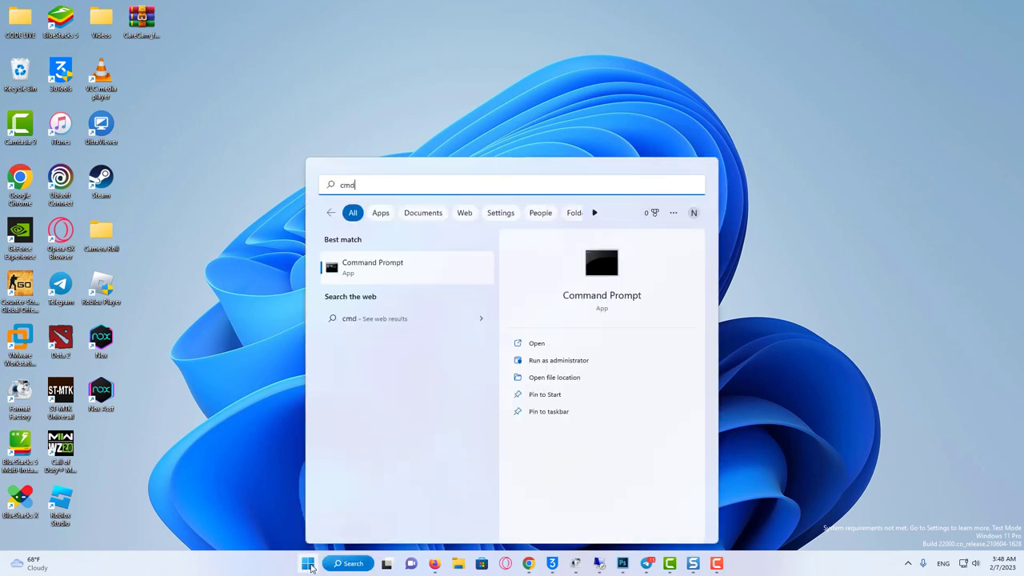
right_click(425, 277)
click(443, 290)
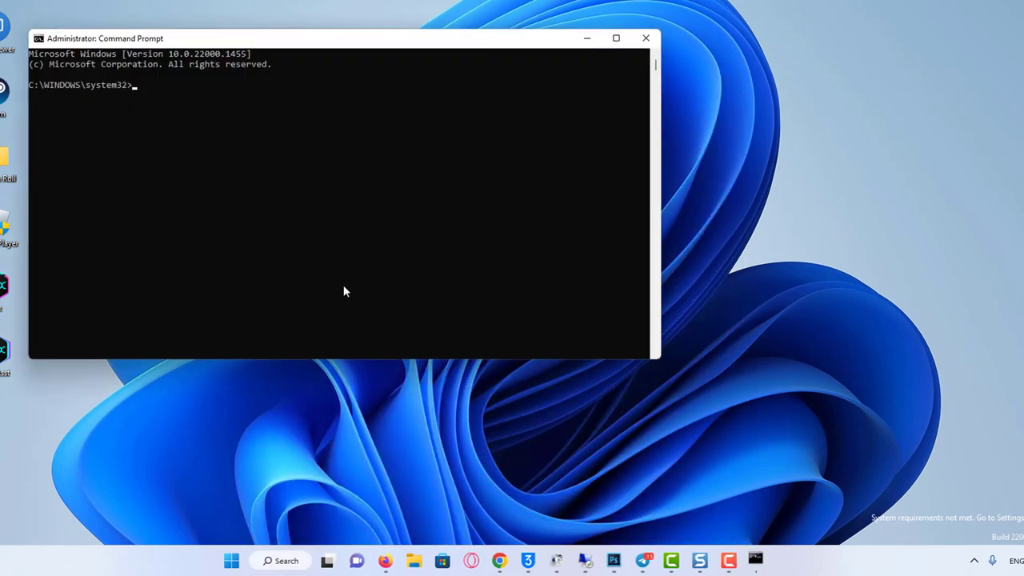
Run msdt.exe -id performancediagnostic, close the console, and restart the PC
text(msdt.exe -id performancediagnostic)
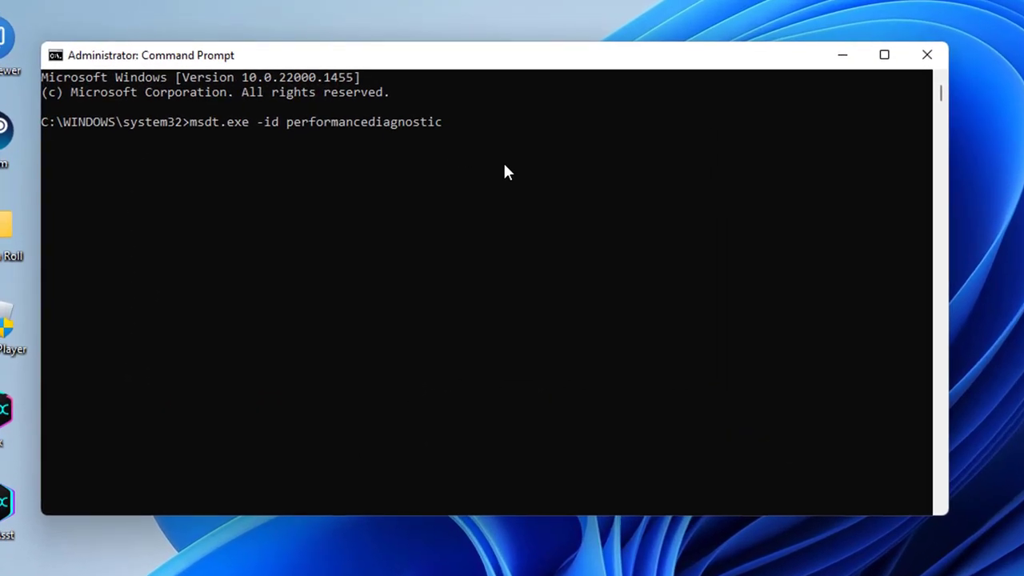
key(Return)
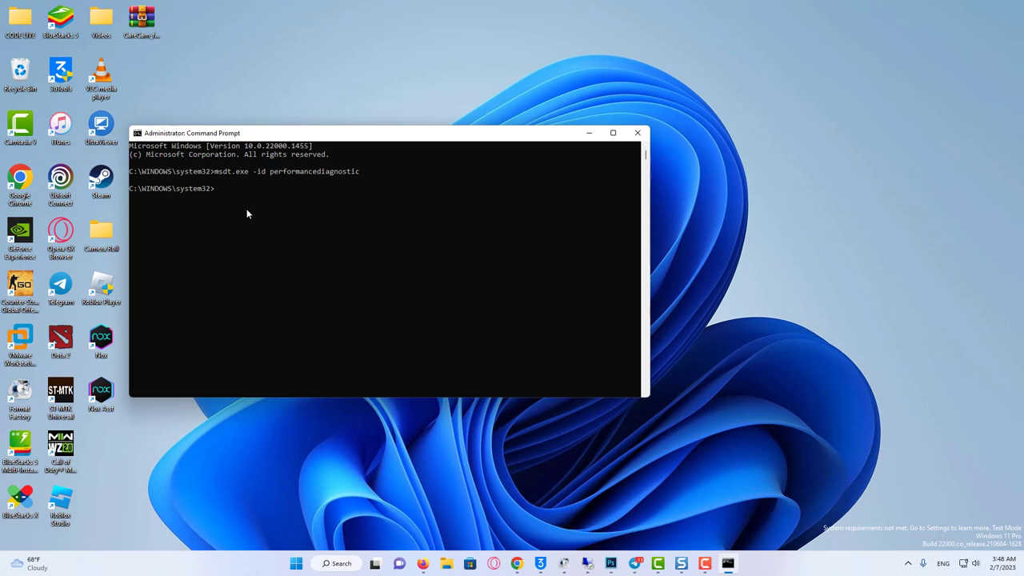
click(637, 133)
click(318, 565)
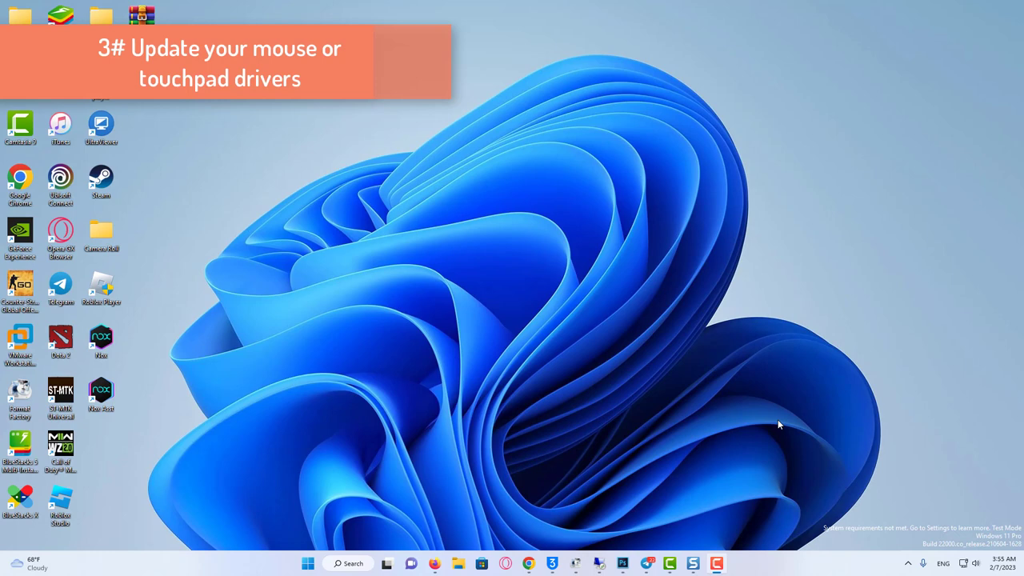
Open Device Manager and select HID-compliant mouse under Mice and other pointing devices
click(351, 565)
text(de)
text(vice)
text( manag)
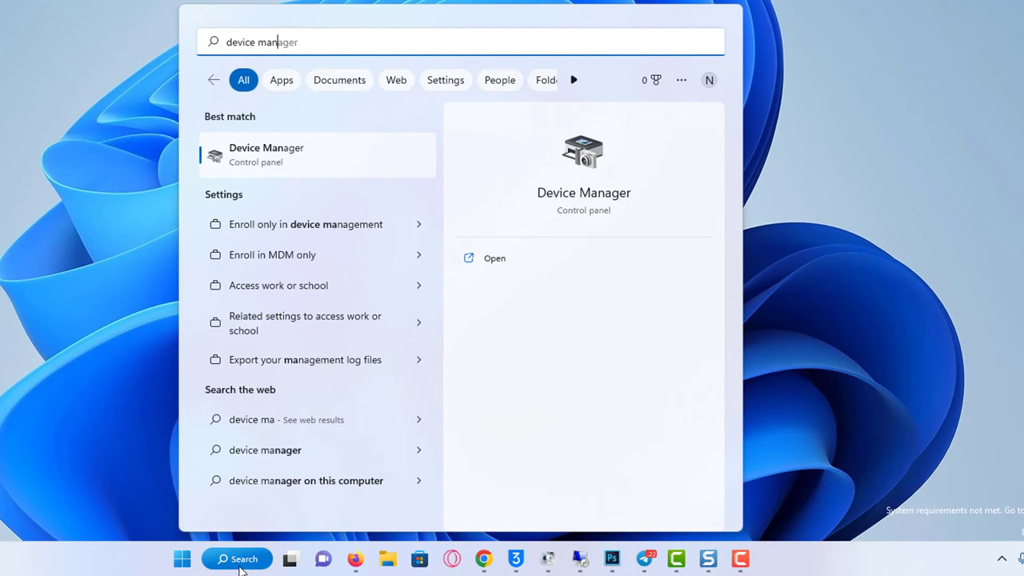
text(er)
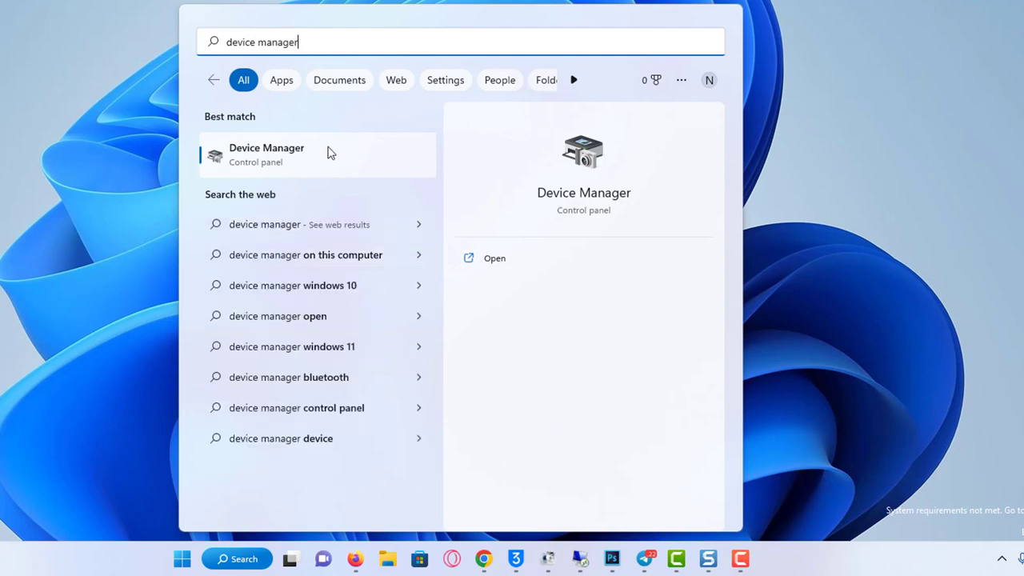
click(328, 153)
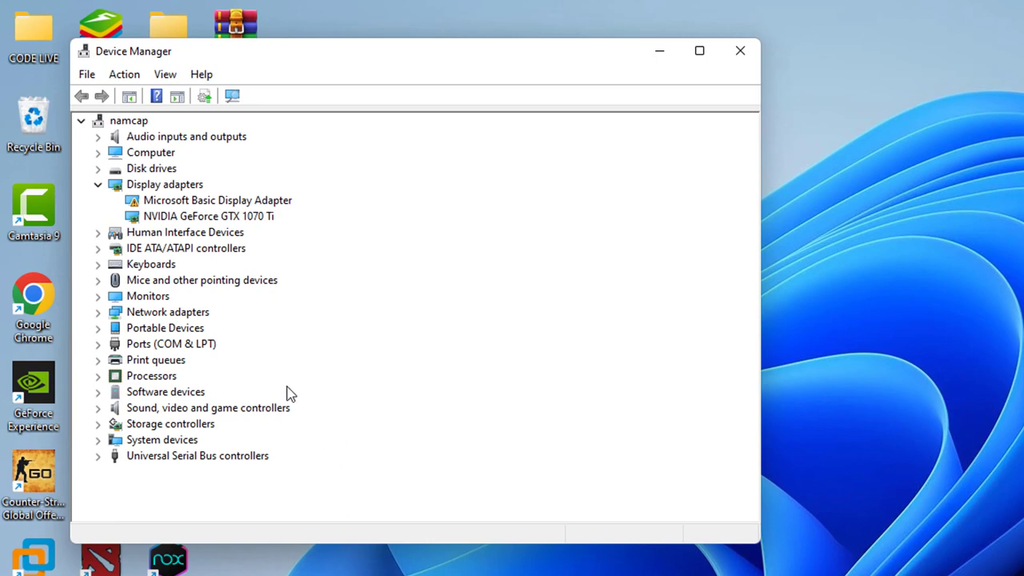
click(97, 281)
click(217, 297)
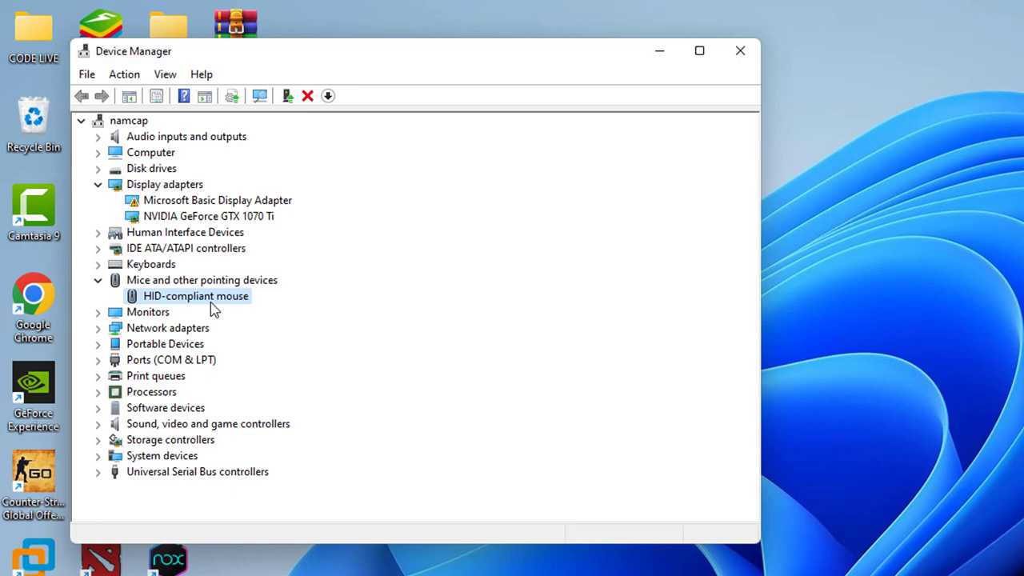
Search automatically for an updated HID-compliant mouse driver and dismiss the best-driver-installed result
right_click(213, 309)
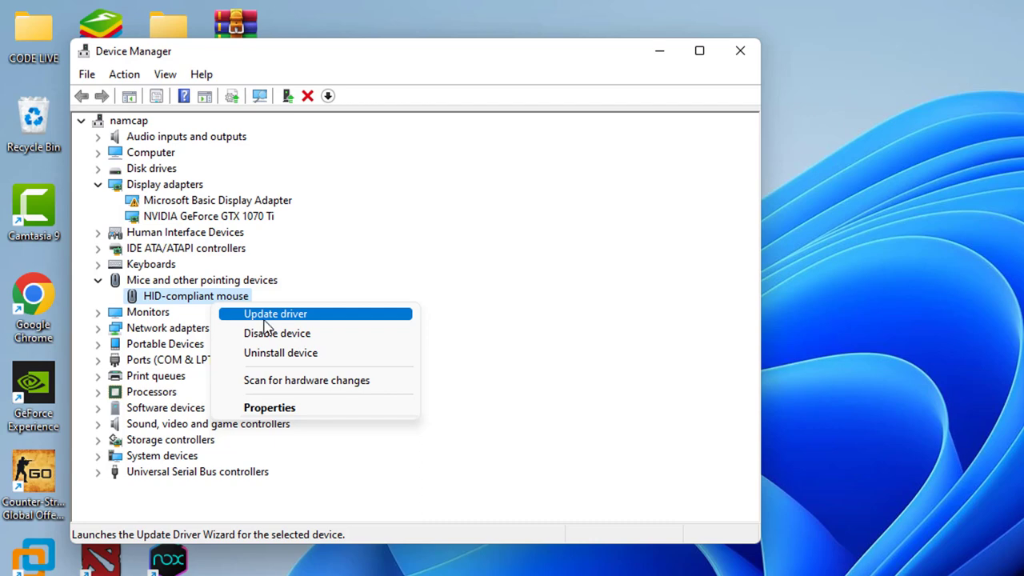
click(263, 318)
click(372, 287)
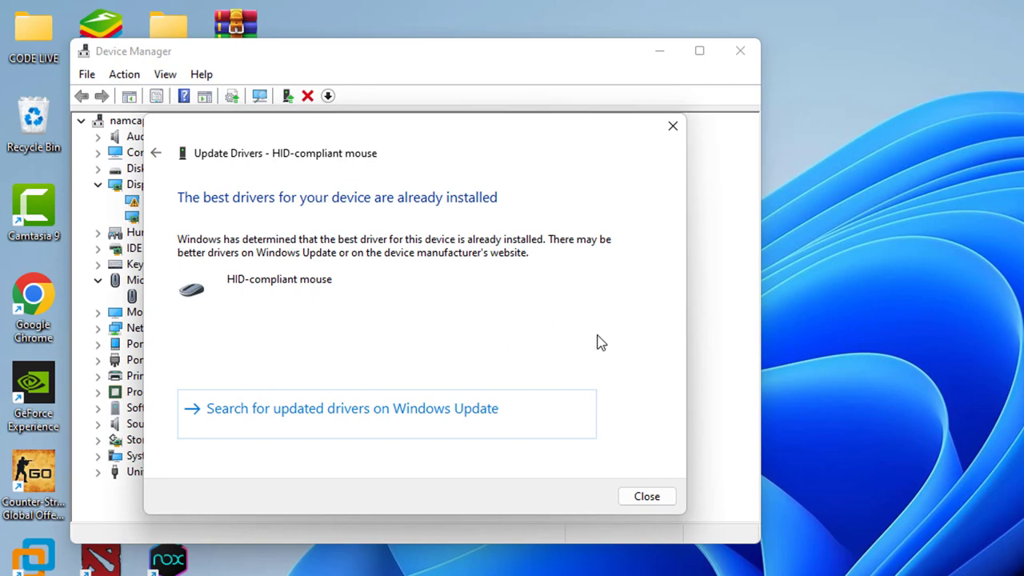
click(647, 497)
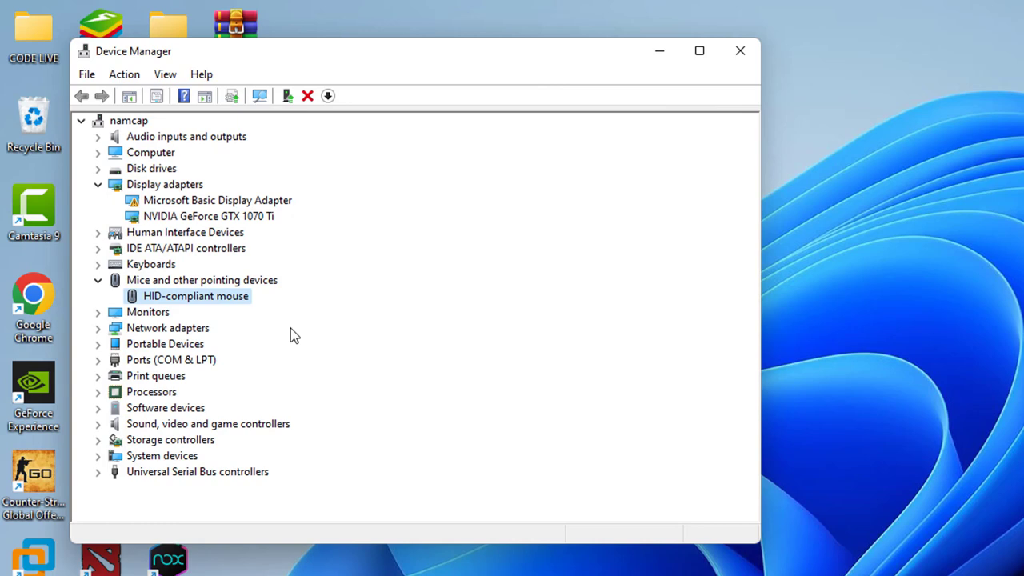
Reinstall the HID-compliant mouse driver by picking it from this computer's compatible drivers list
right_click(219, 300)
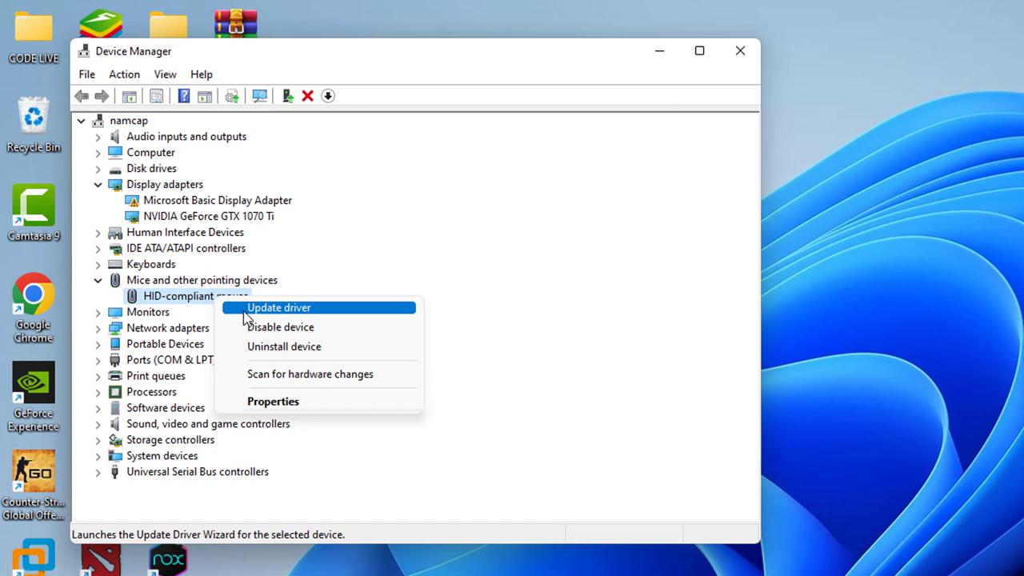
click(243, 310)
click(403, 358)
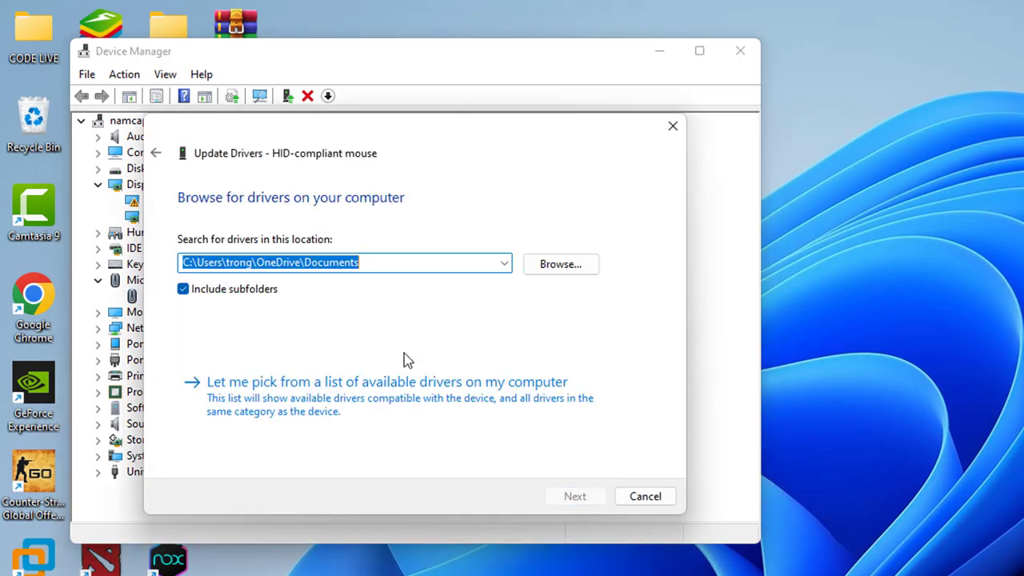
click(424, 412)
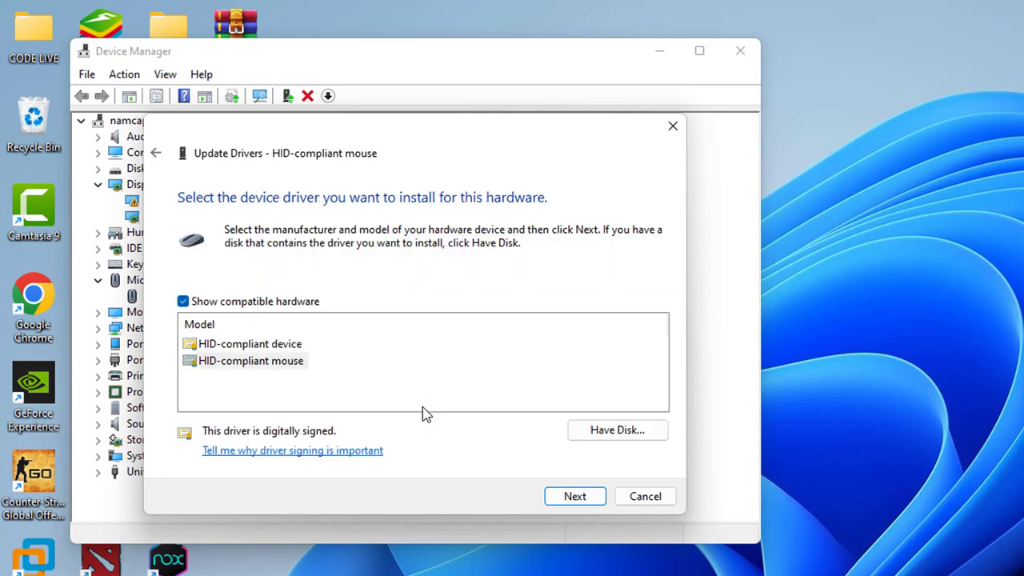
click(284, 346)
click(280, 364)
click(288, 369)
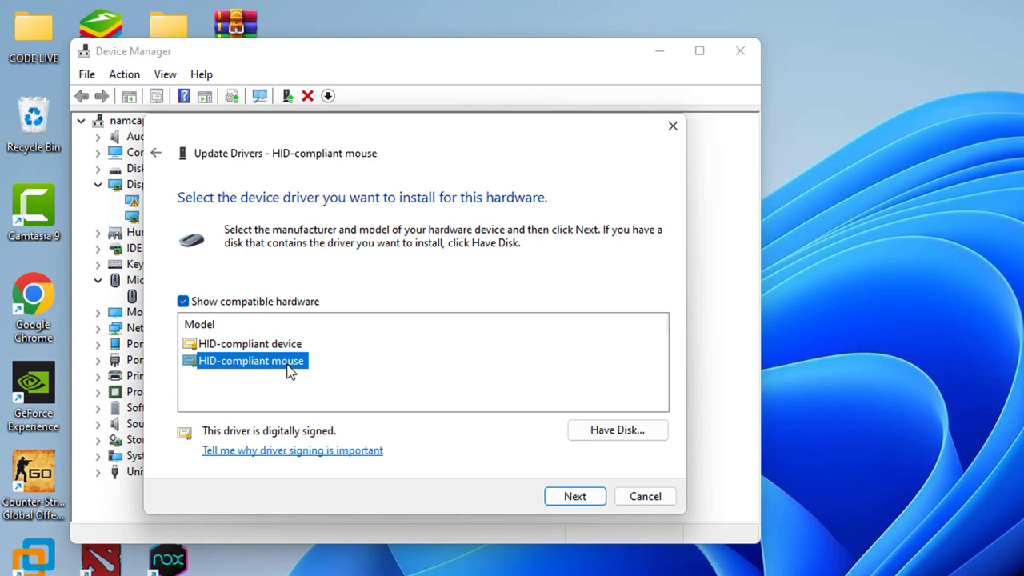
click(588, 497)
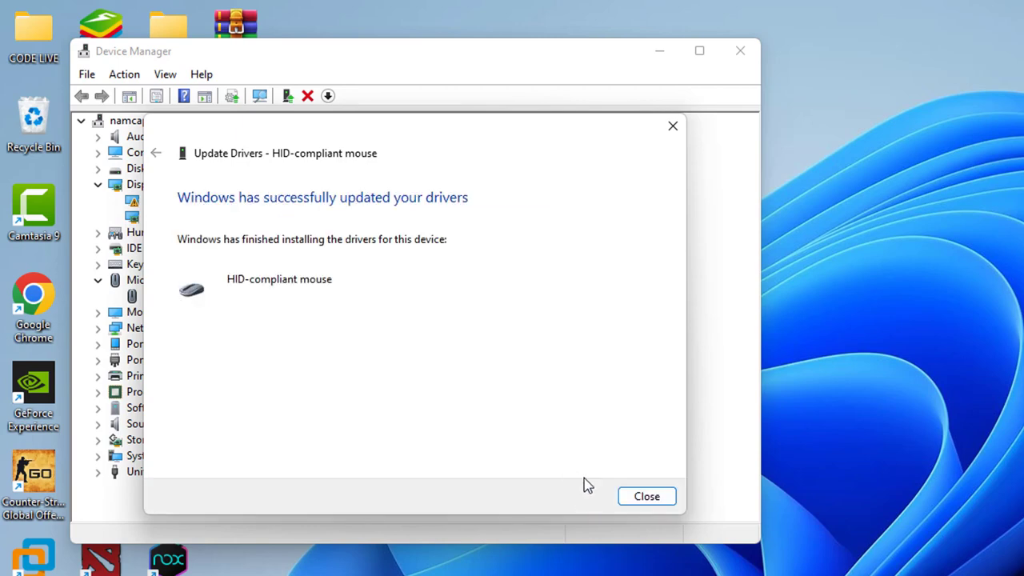
click(647, 497)
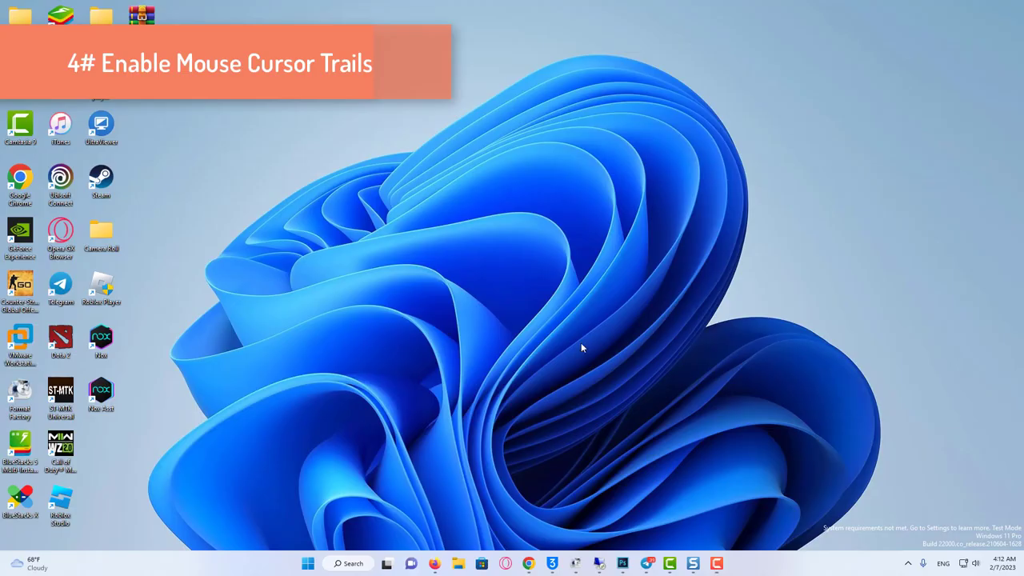
Open Control Panel and find the Mouse settings by searching 'mouse'
click(307, 563)
text(contro)
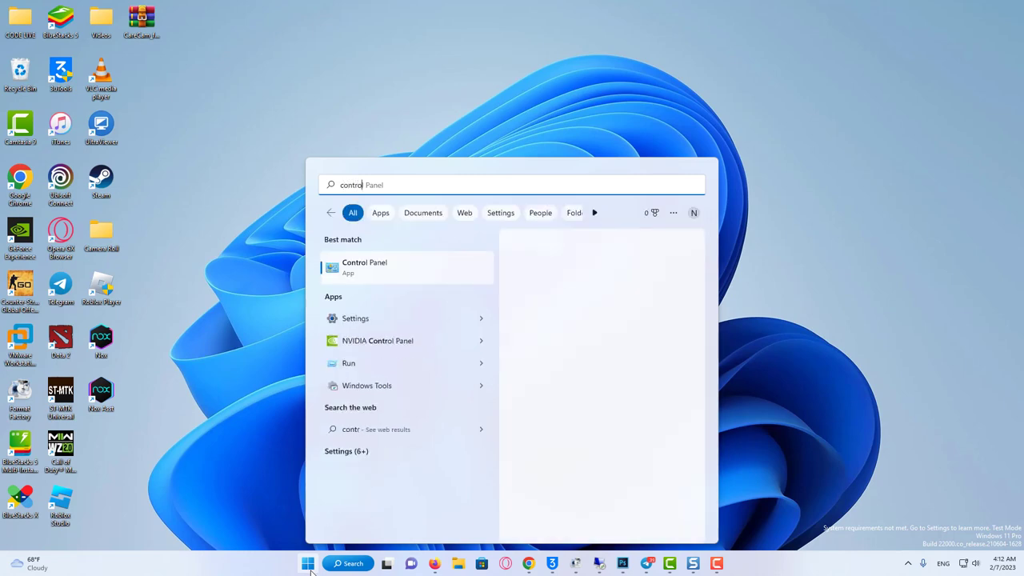
text(l panel)
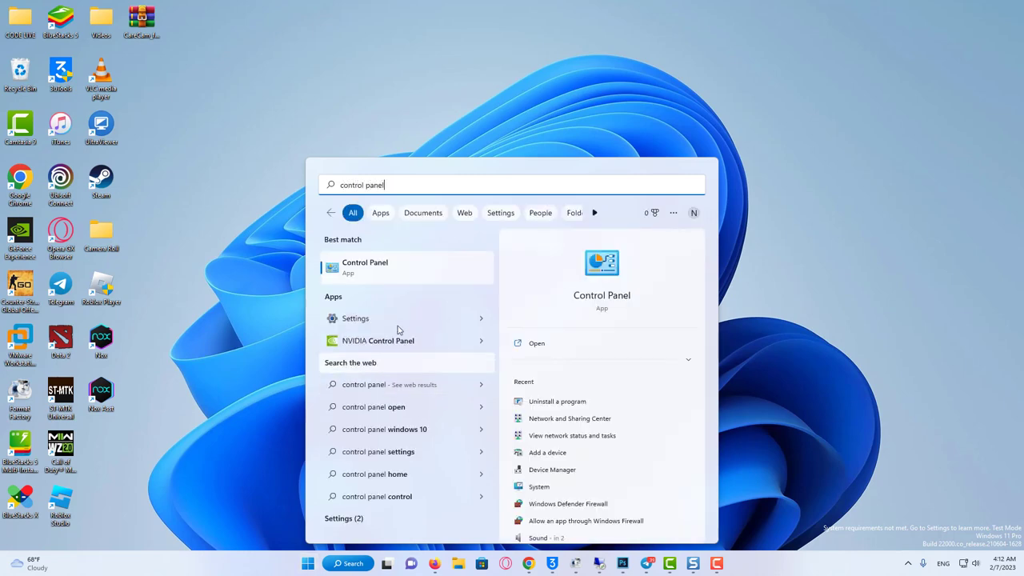
click(384, 270)
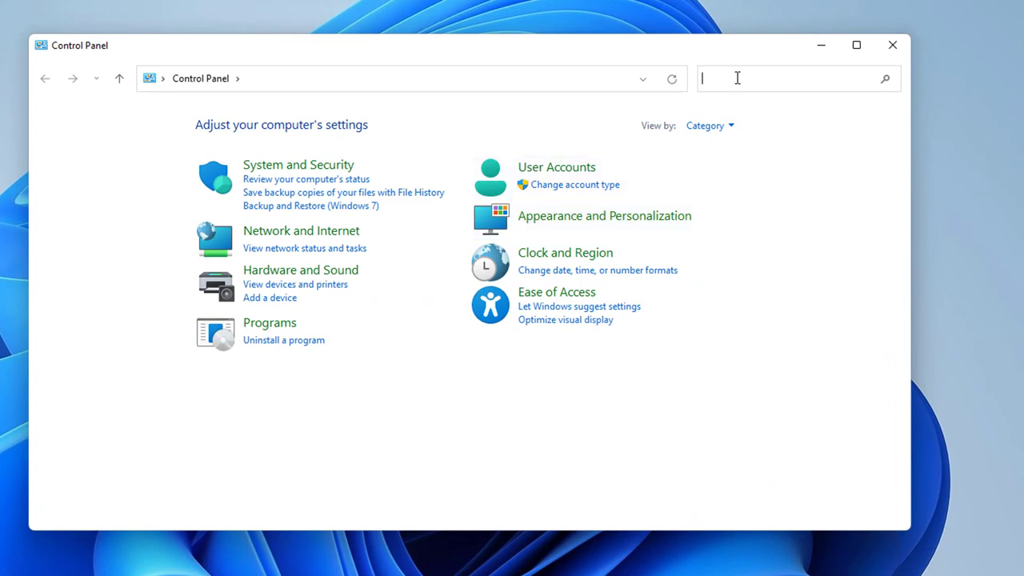
text(mouse)
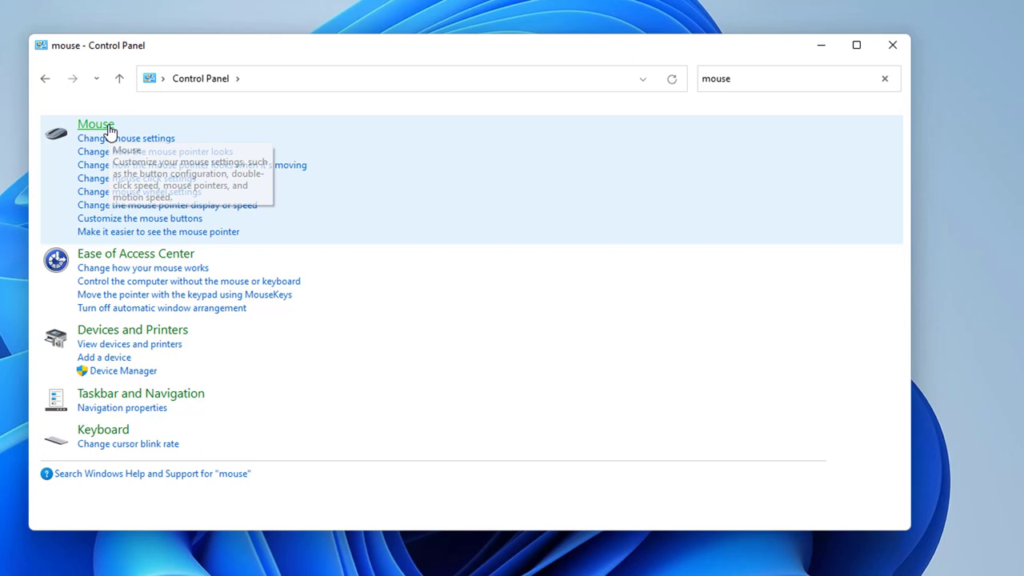
click(109, 128)
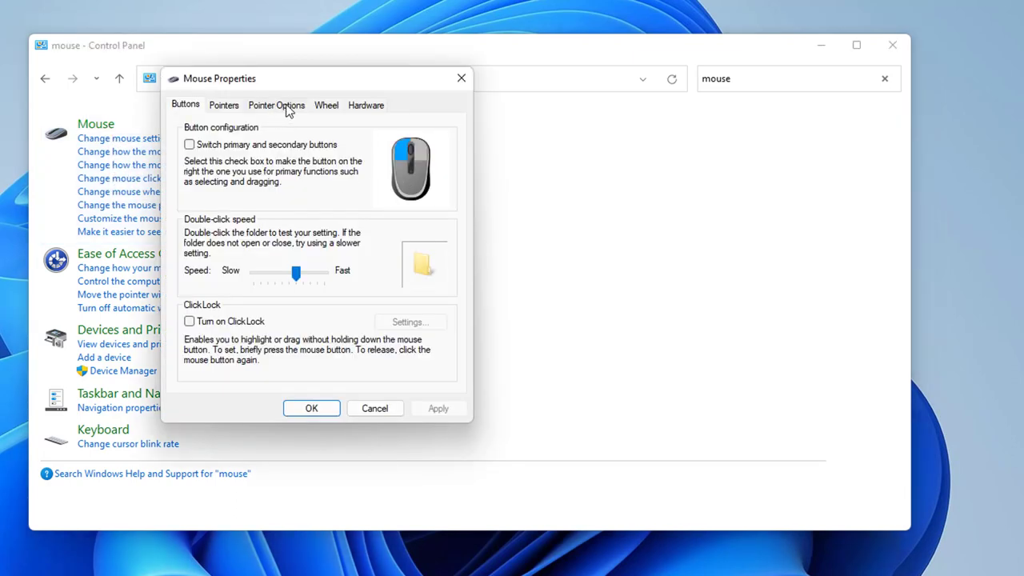
Enable Display pointer trails with the Short trail length and save the setting
click(288, 112)
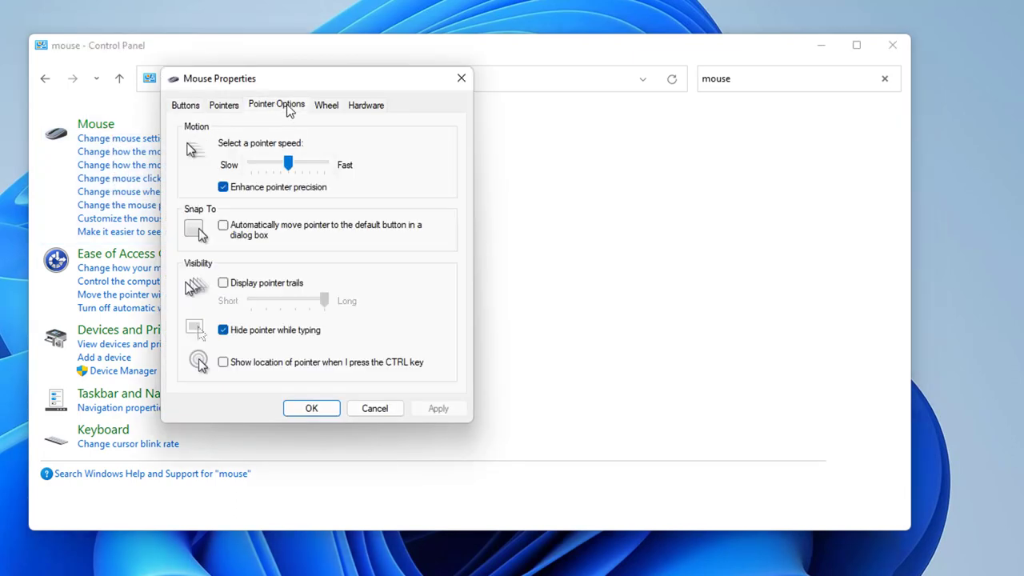
click(264, 284)
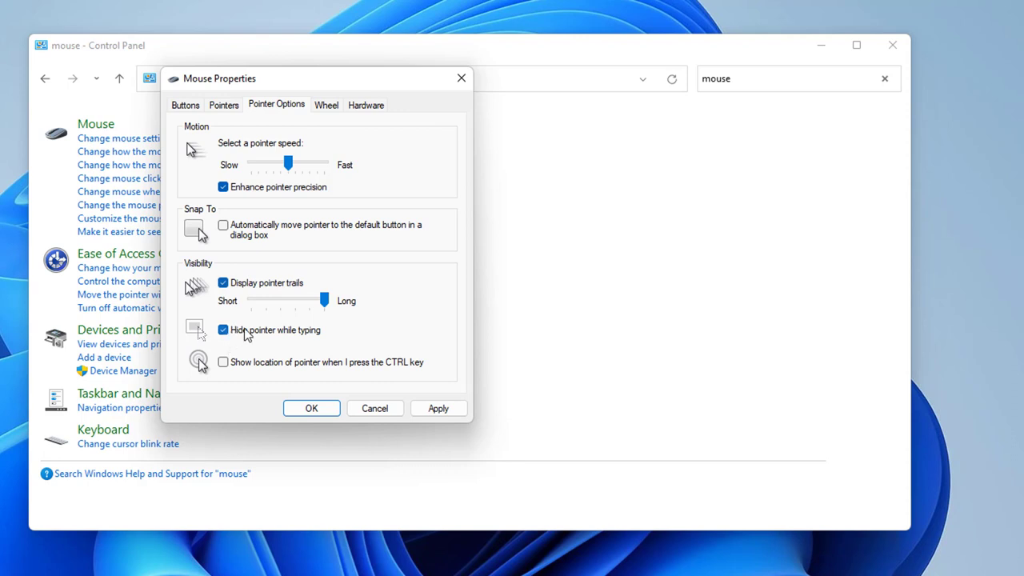
drag(324, 302, 249, 302)
click(439, 410)
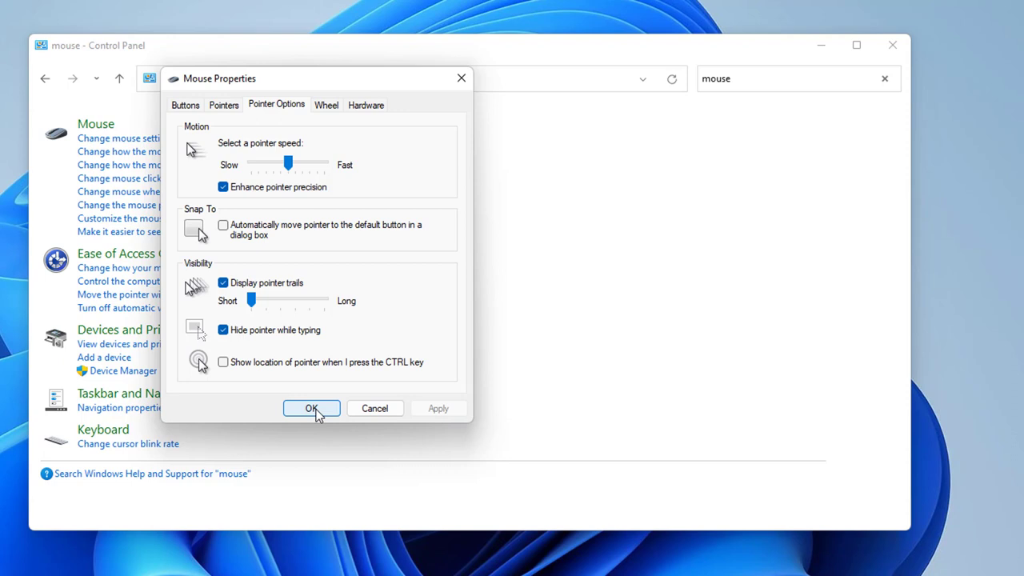
click(312, 408)
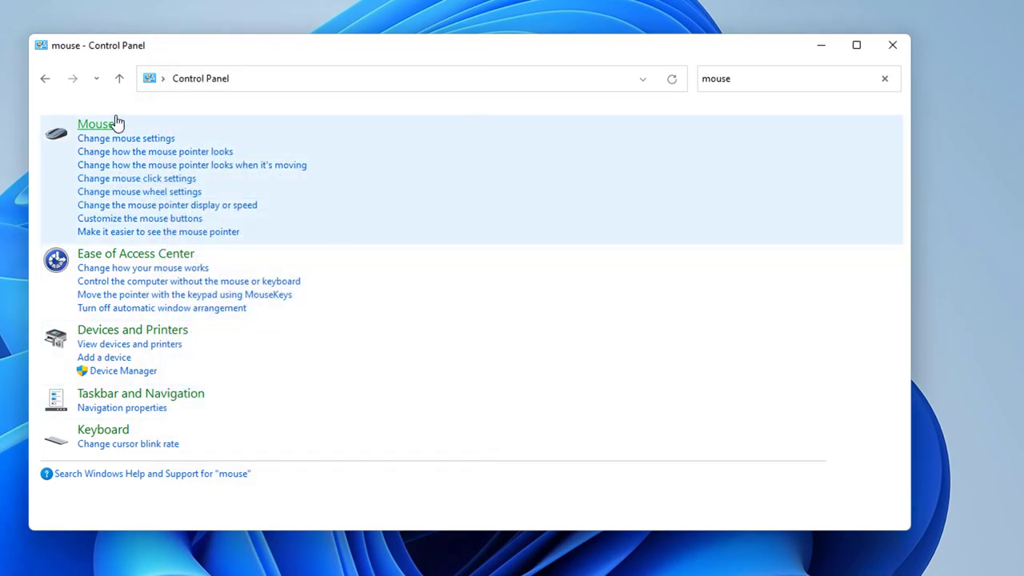
Reset the Normal Select pointer with Use Default on the Pointers tab and save the change
click(96, 124)
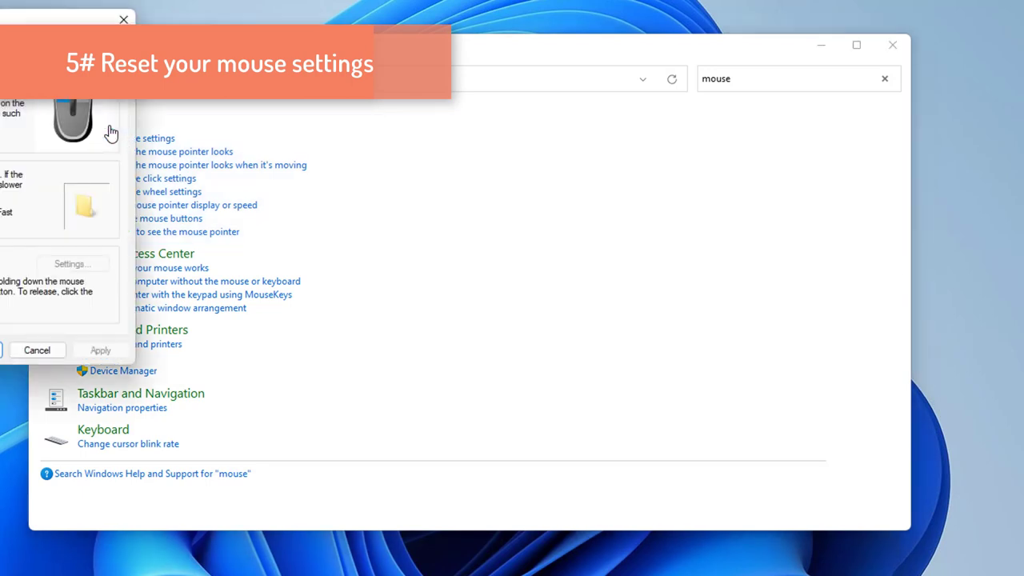
drag(29, 20, 343, 67)
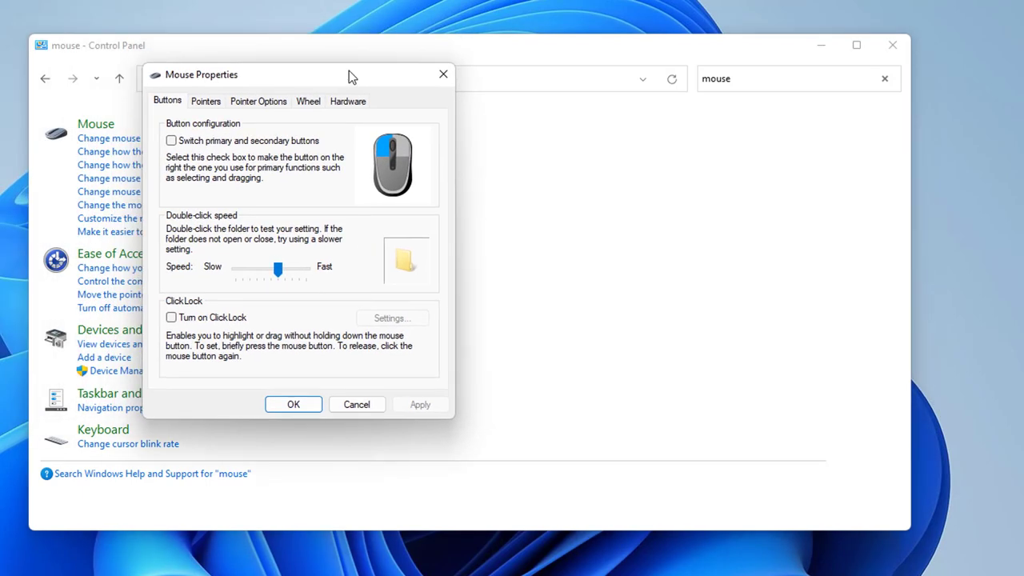
click(194, 105)
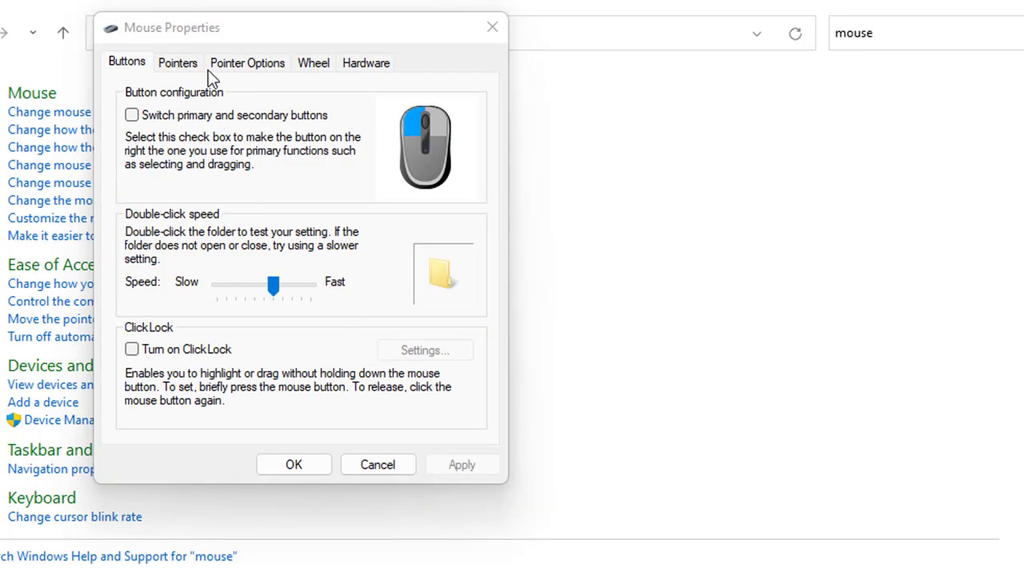
click(207, 70)
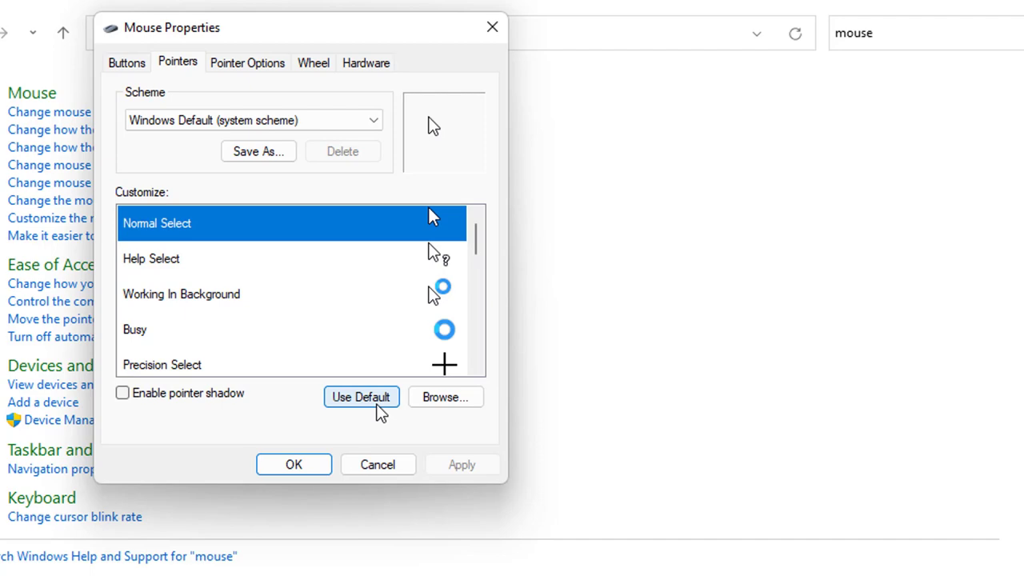
click(380, 411)
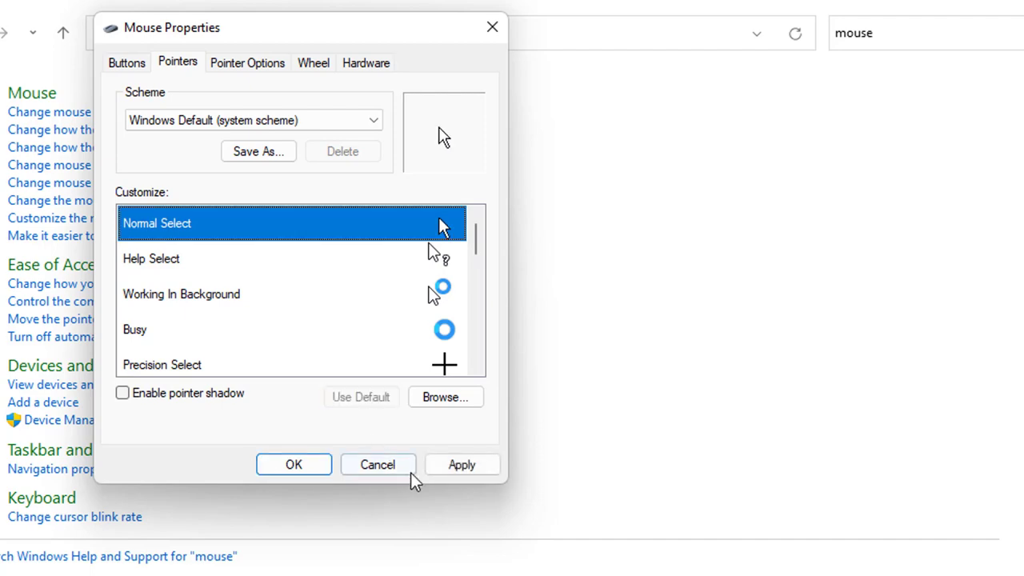
click(464, 467)
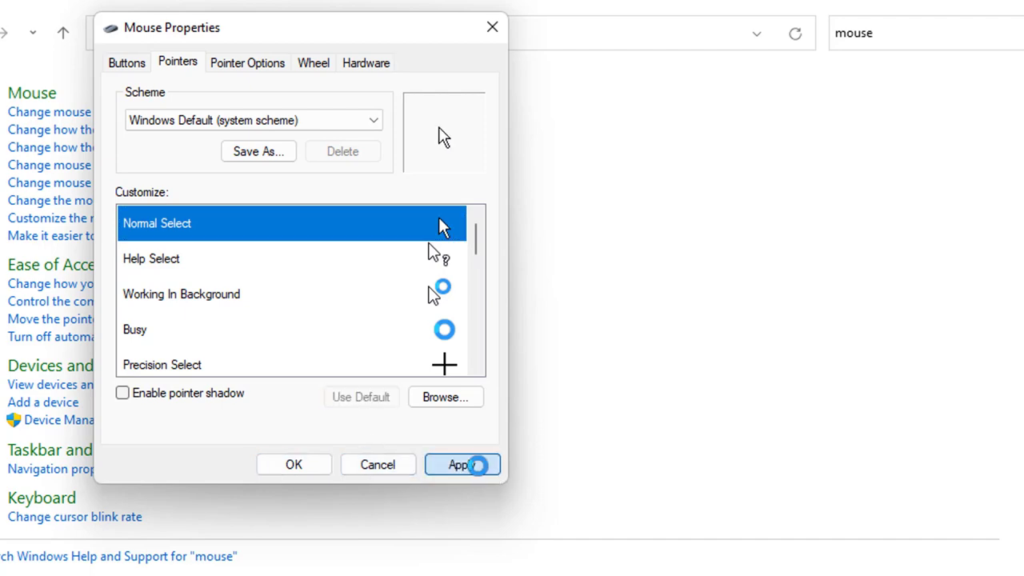
click(313, 472)
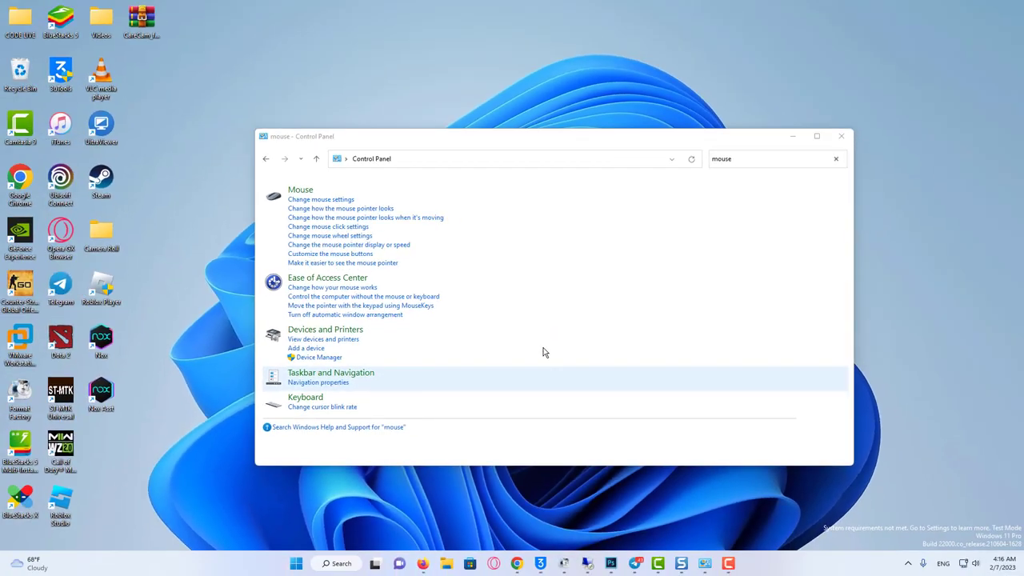